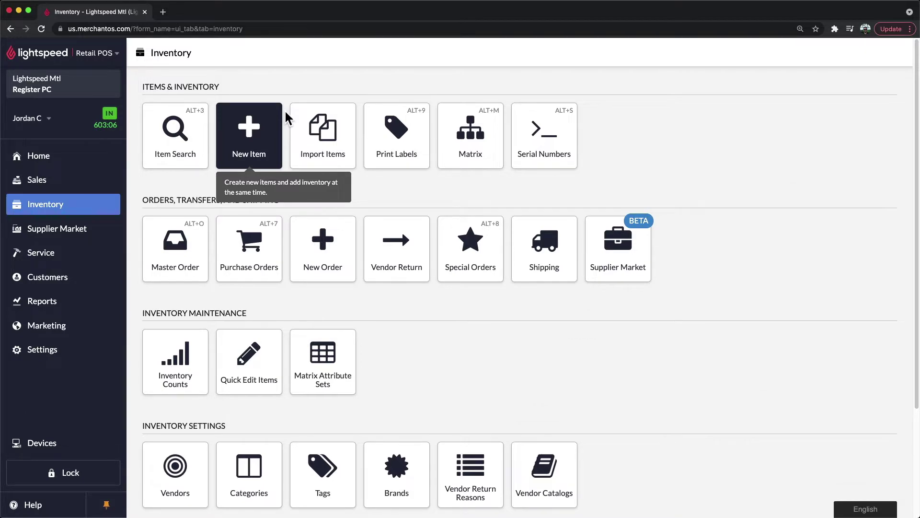
Create a new item 'USB Mouse' with default price 12.99, default cost 4.50 and quantity 3.
click(282, 118)
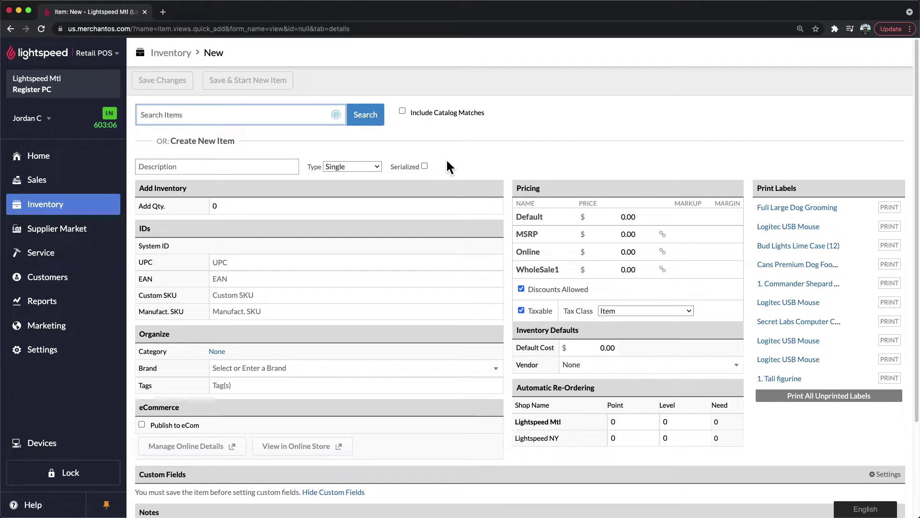
click(287, 169)
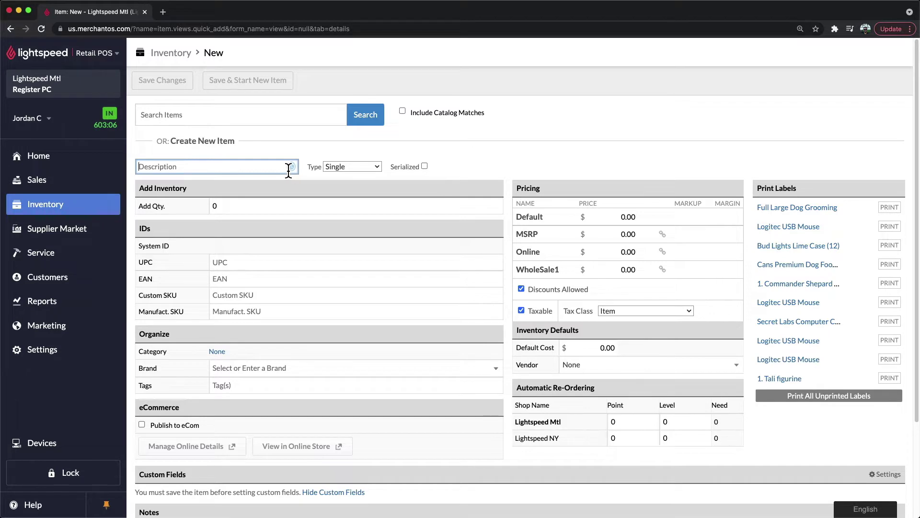
click(613, 220)
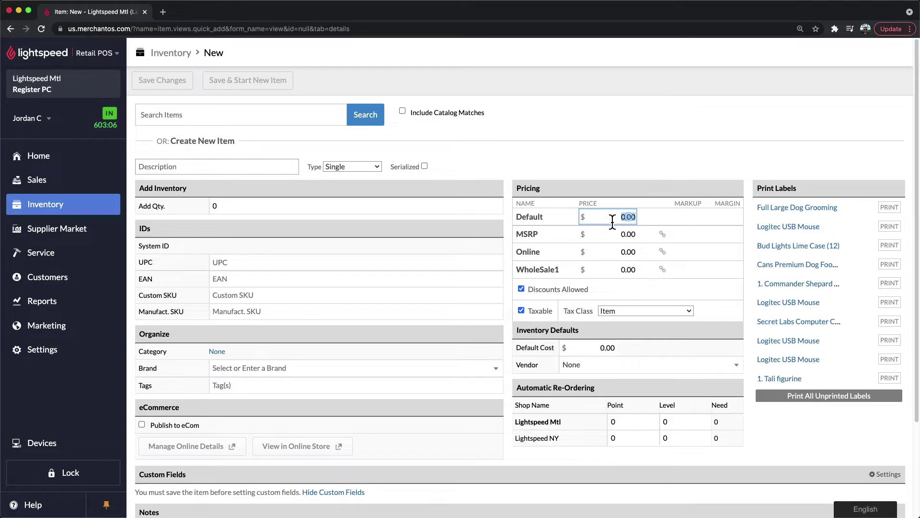
click(581, 351)
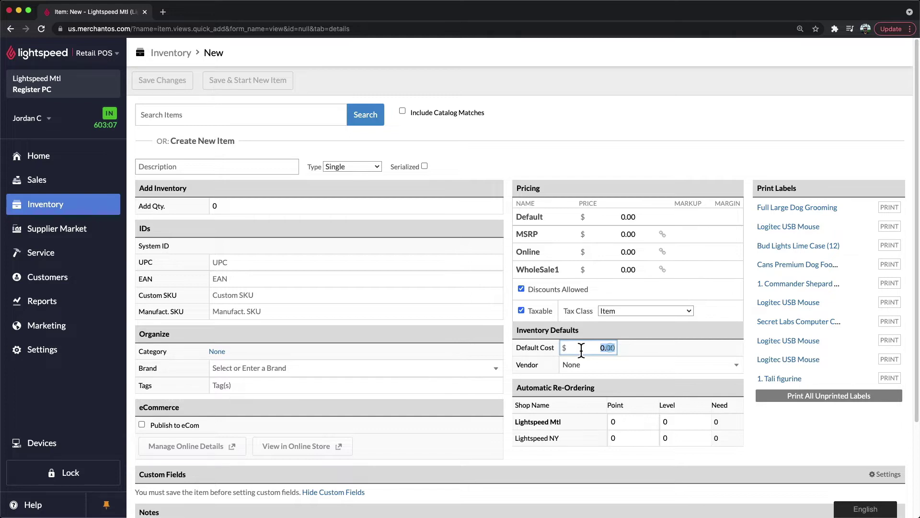
click(350, 206)
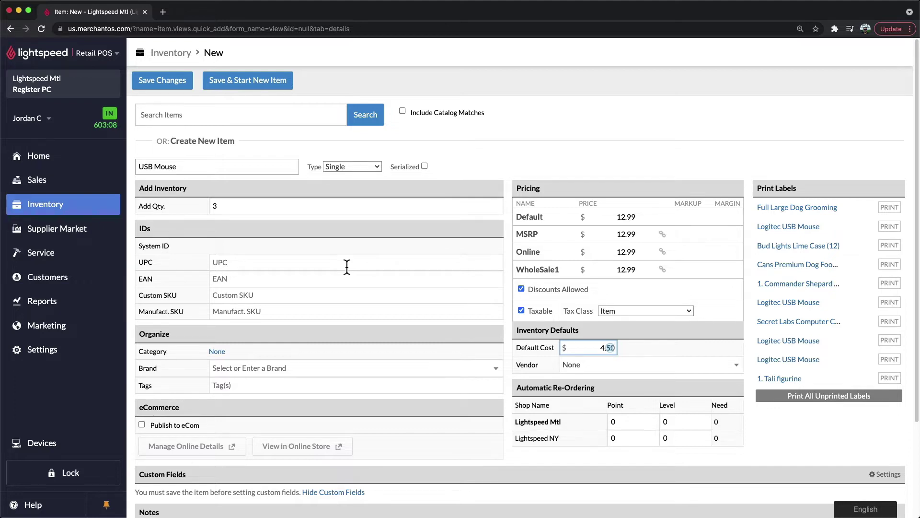
click(347, 267)
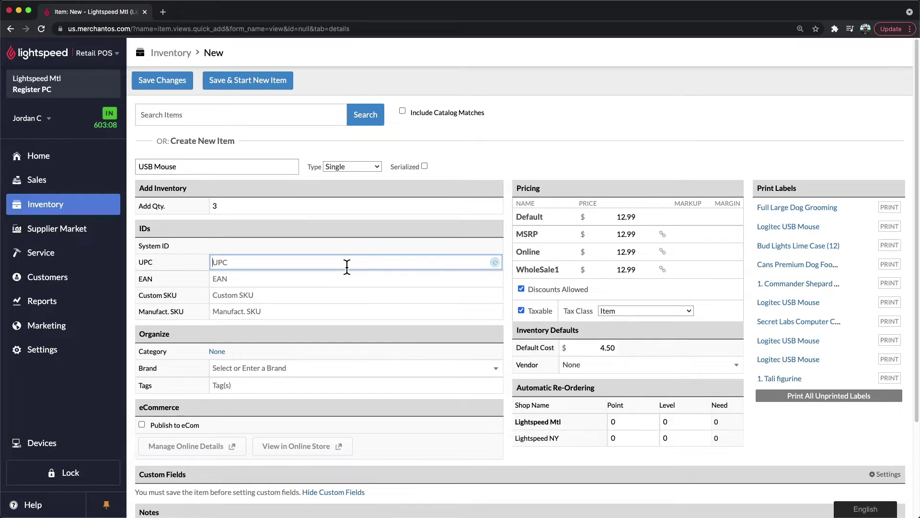
click(345, 287)
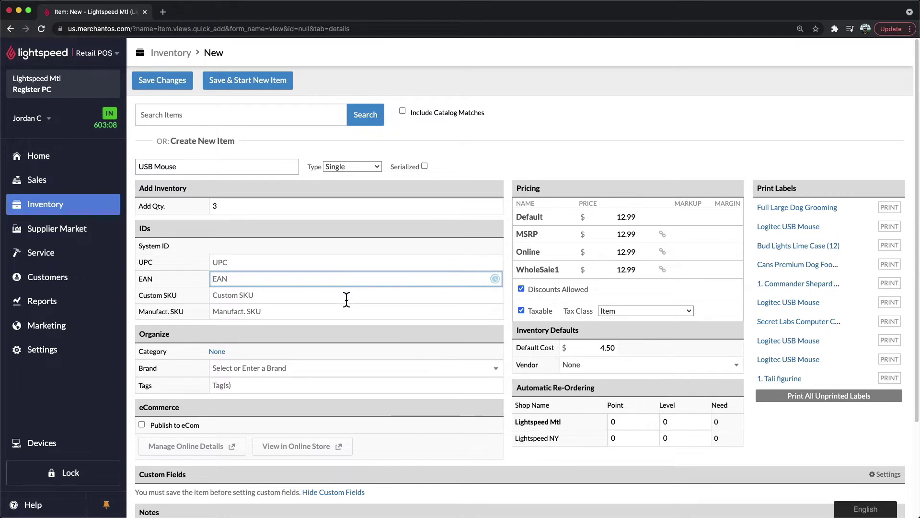
click(347, 299)
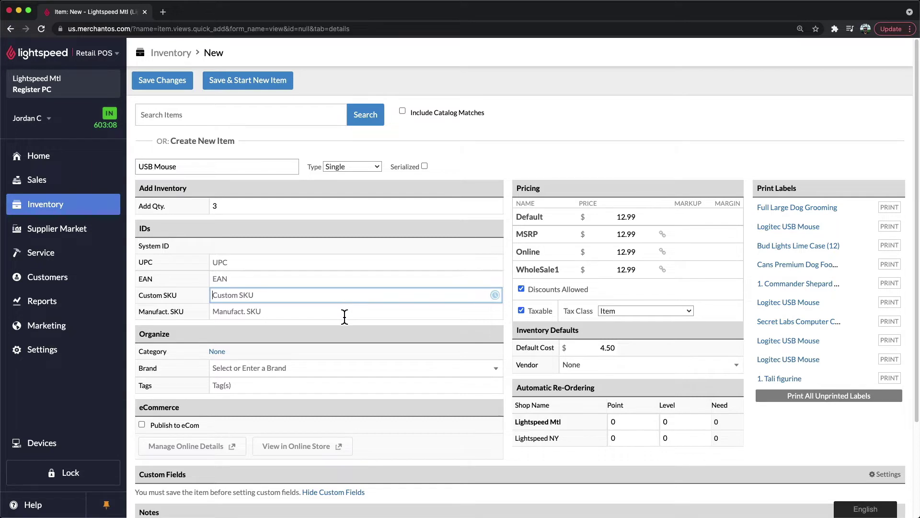
click(344, 315)
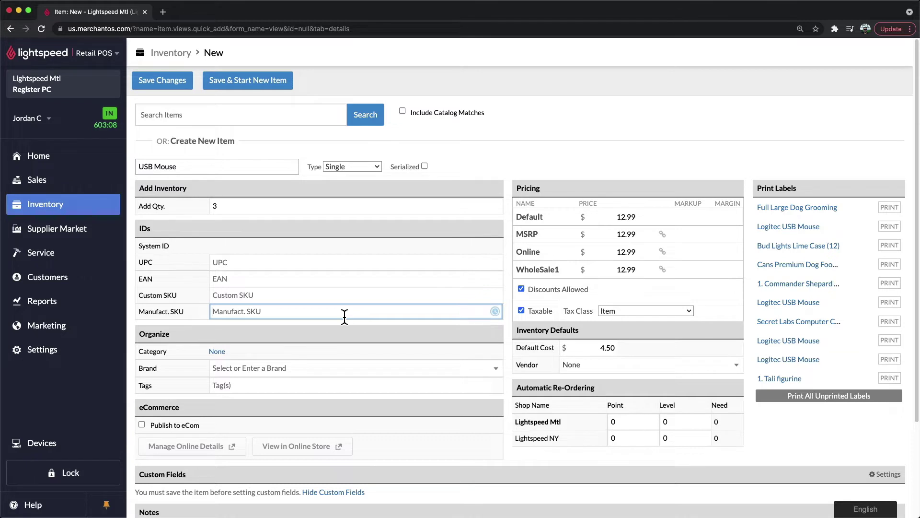
Save the new USB Mouse item so it gets a system ID and quantity 3.
click(188, 90)
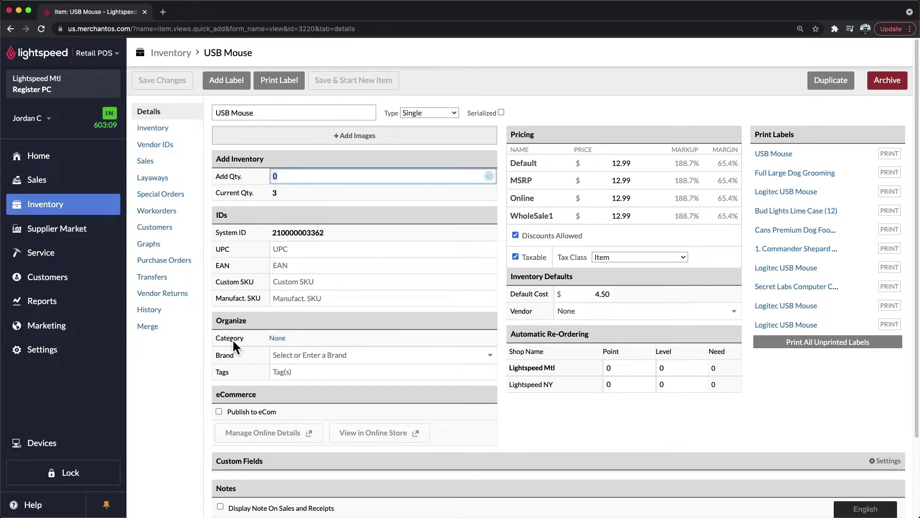
Assign the item the category Computers / Accessories / Mice.
click(283, 339)
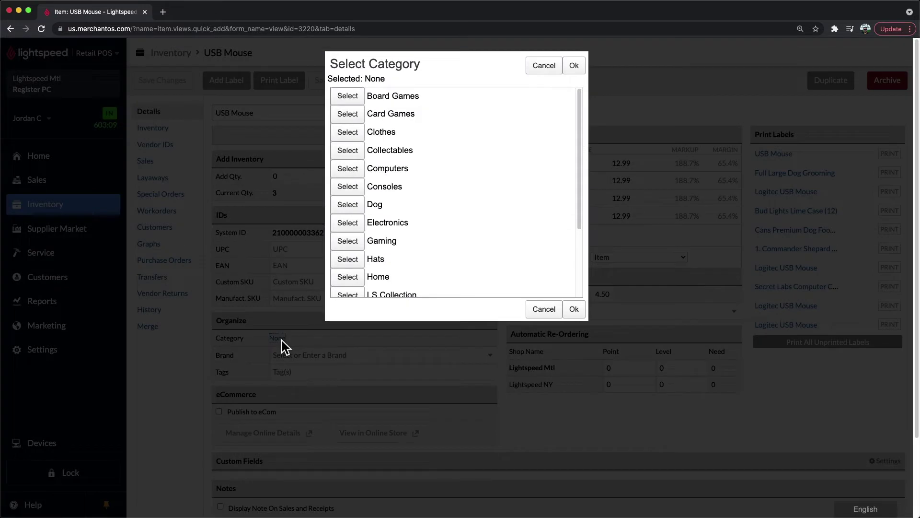
click(358, 173)
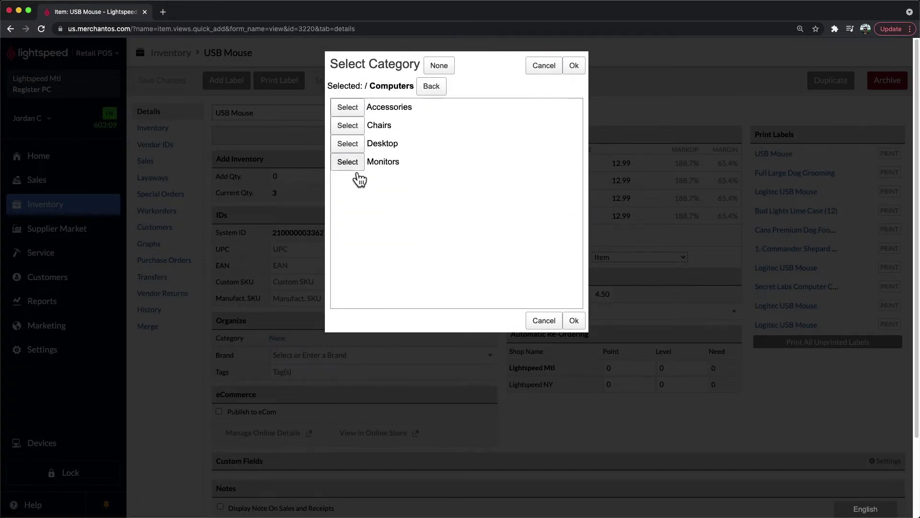
click(361, 113)
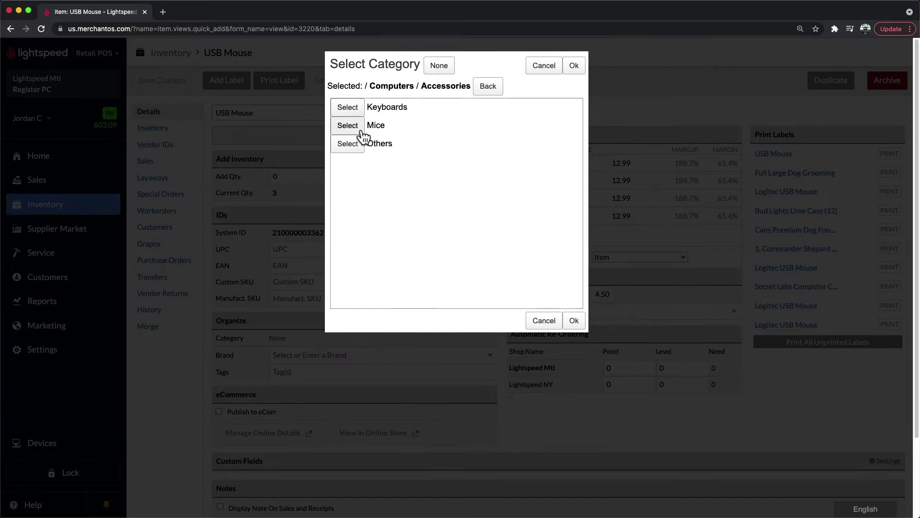
click(361, 133)
Search 'Ls' in the brand list and choose LS Supplies as the brand.
click(325, 355)
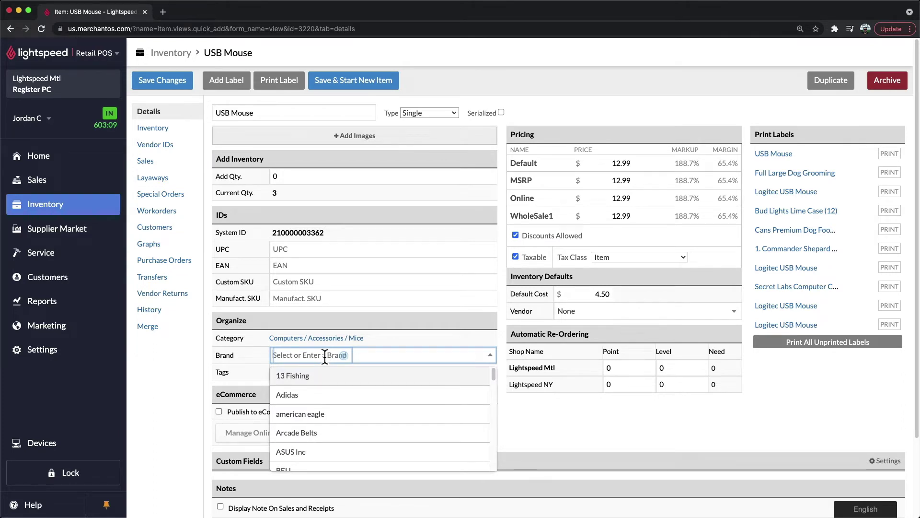
text(Ls)
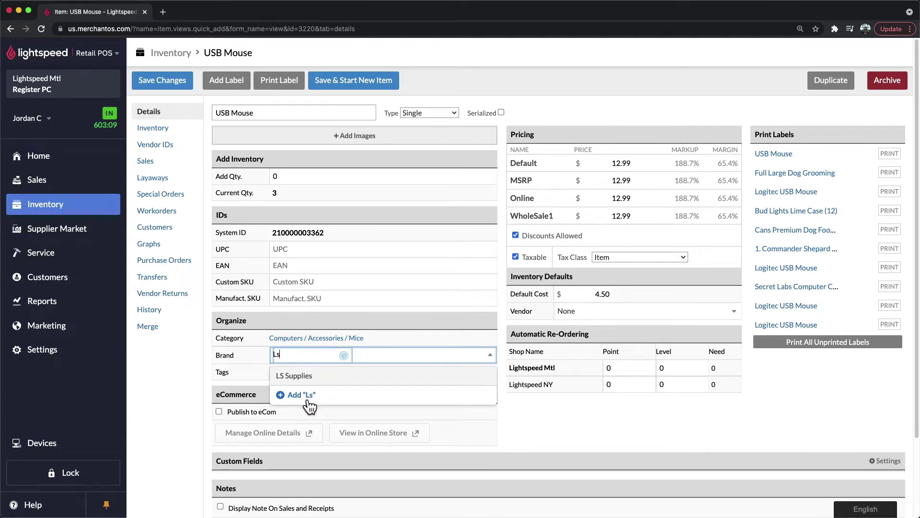
click(305, 382)
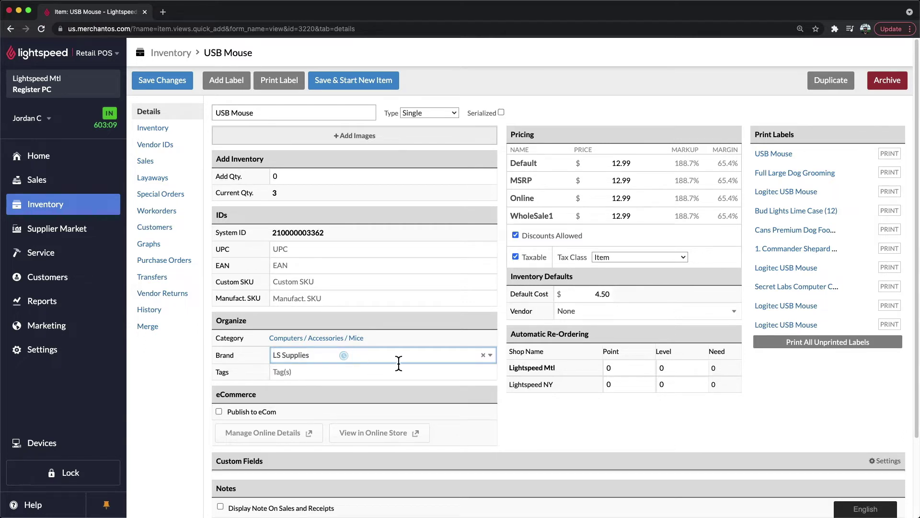
Search 'Elect' in the vendor list and select Electric as the vendor.
click(594, 312)
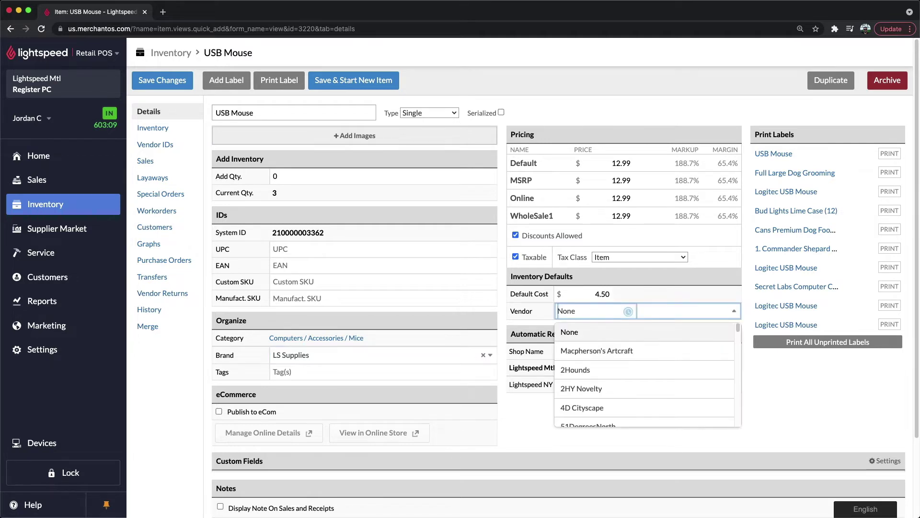
text(Elect)
click(586, 331)
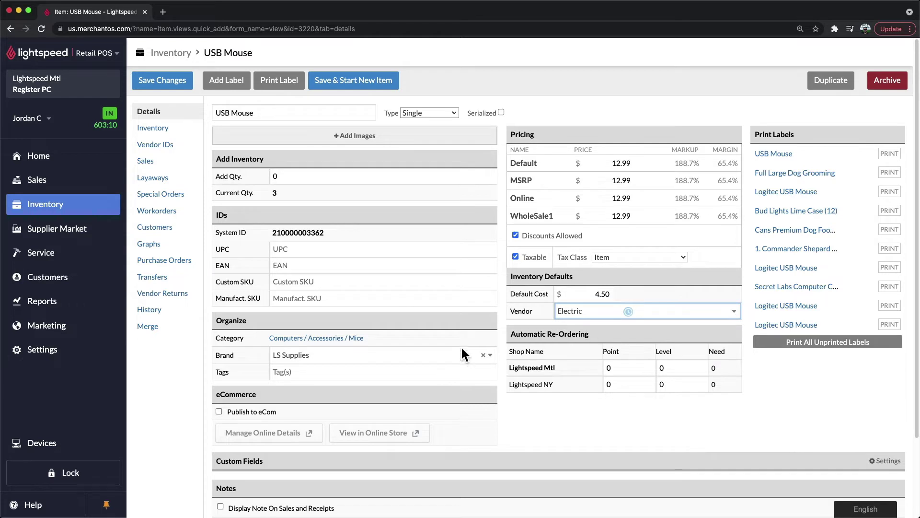
click(342, 379)
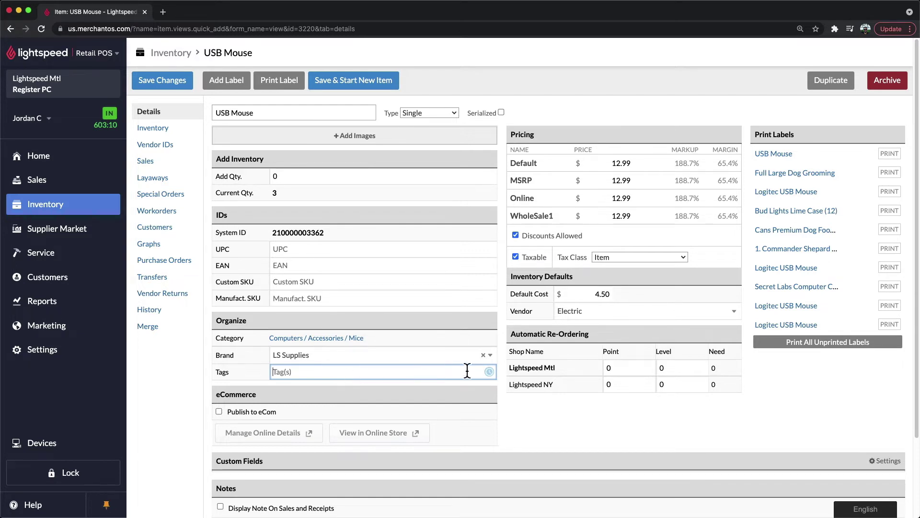
Enter re-order point 3 and re-order level 7 for both Lightspeed Mtl and Lightspeed NY.
drag(512, 335, 596, 335)
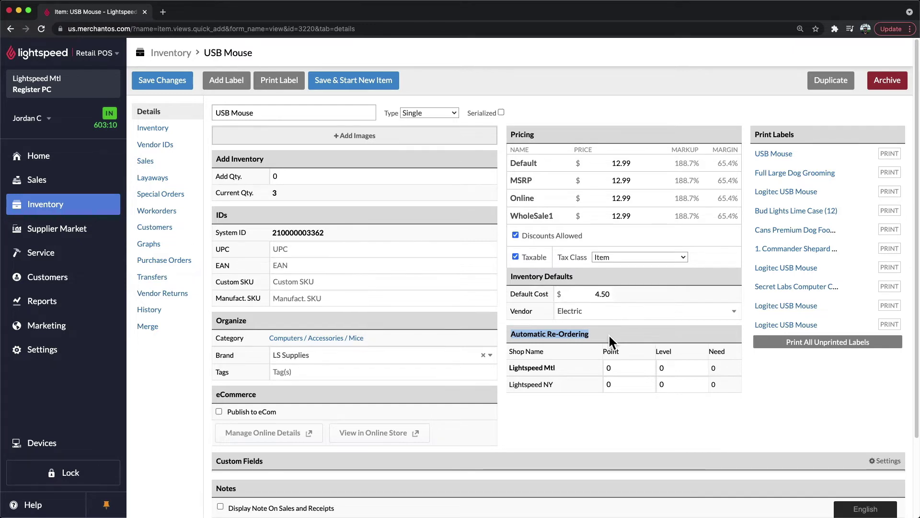
click(622, 370)
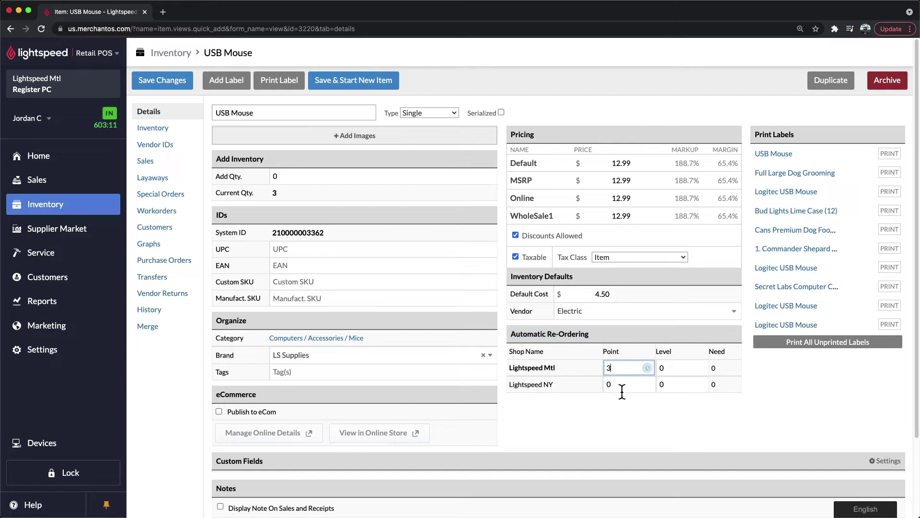
text(3)
click(622, 386)
text(3)
click(690, 369)
text(7)
click(679, 389)
text(7)
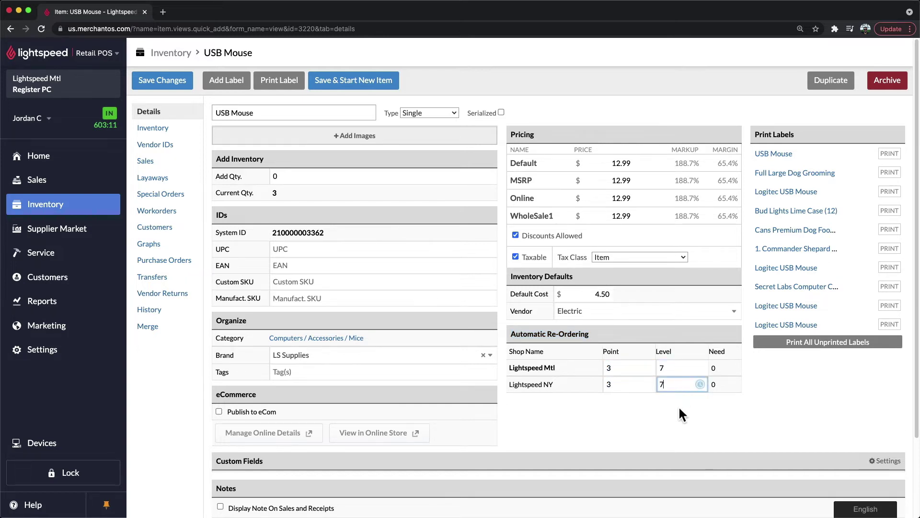
click(679, 409)
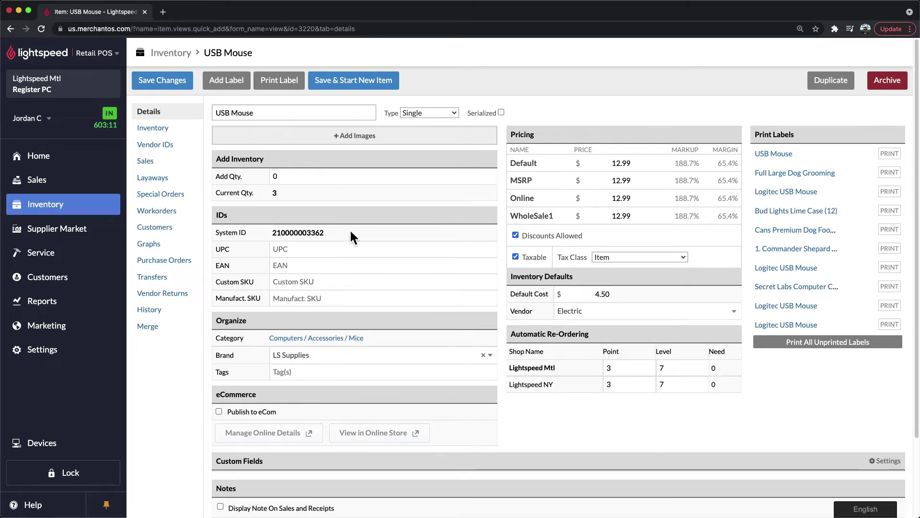
Reveal the drag-and-drop image upload box under '+ Add Images'.
click(342, 151)
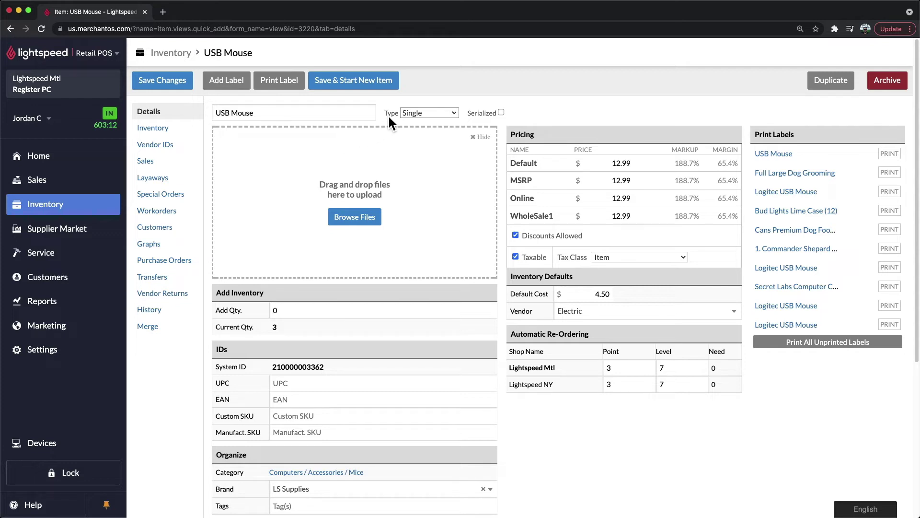
click(452, 120)
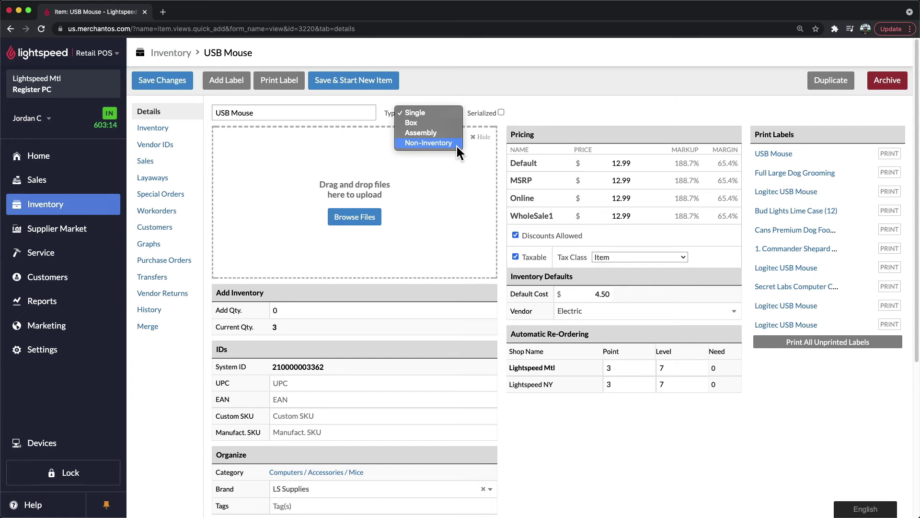
click(507, 113)
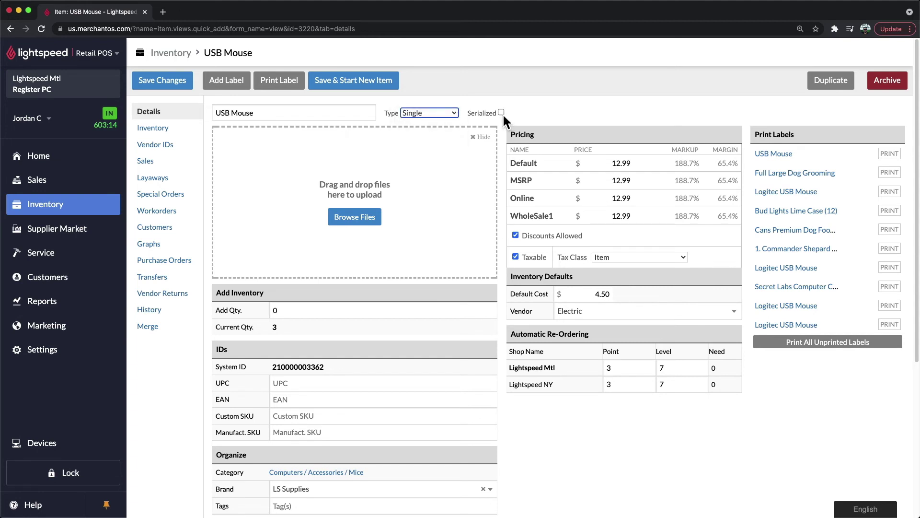
click(501, 112)
Save the USB Mouse item's changes until 'Item saved.' appears.
click(183, 87)
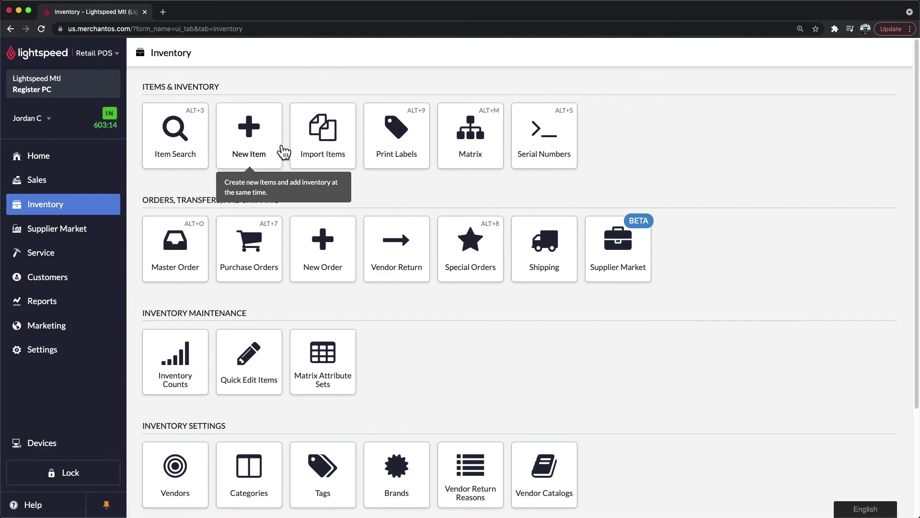
Open a blank New Item form from the Inventory page.
click(283, 153)
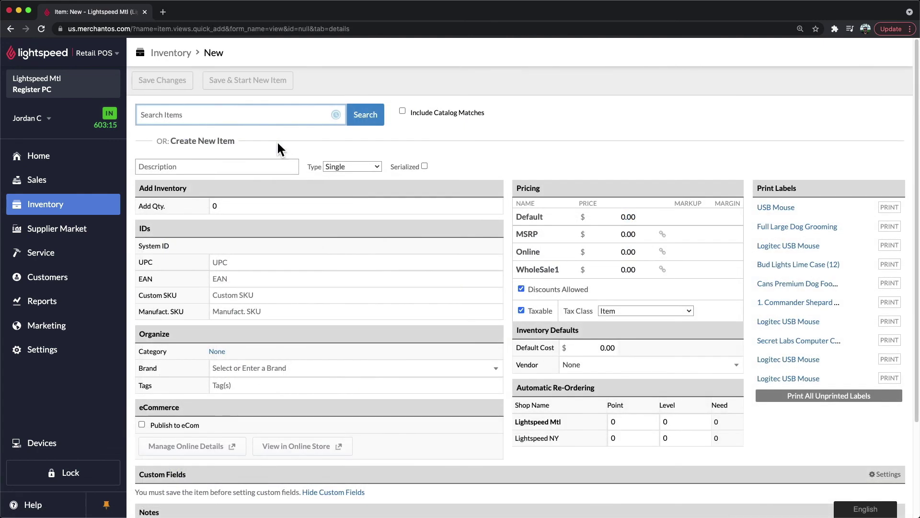